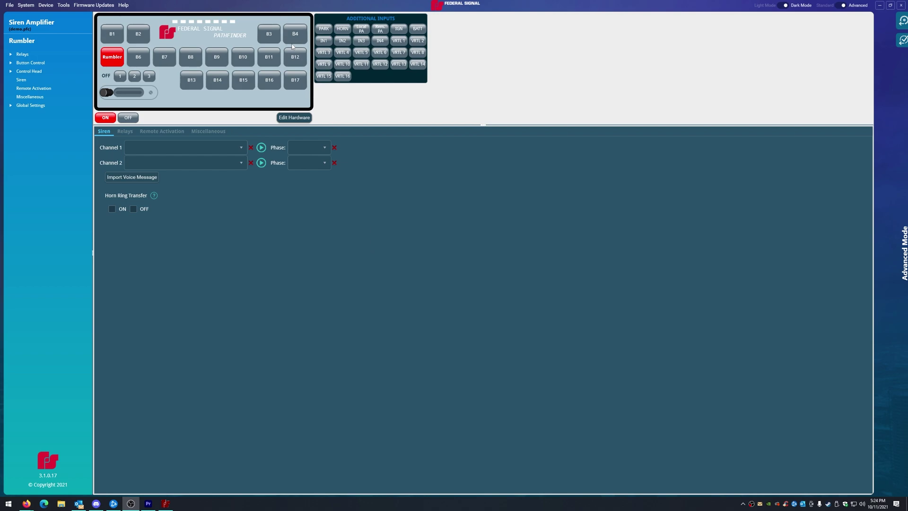
- Assign the Pull to the Right voice message to Channel 1 and Channel 2 of button B6
{"action": "left_click", "coordinate": [139, 59]}
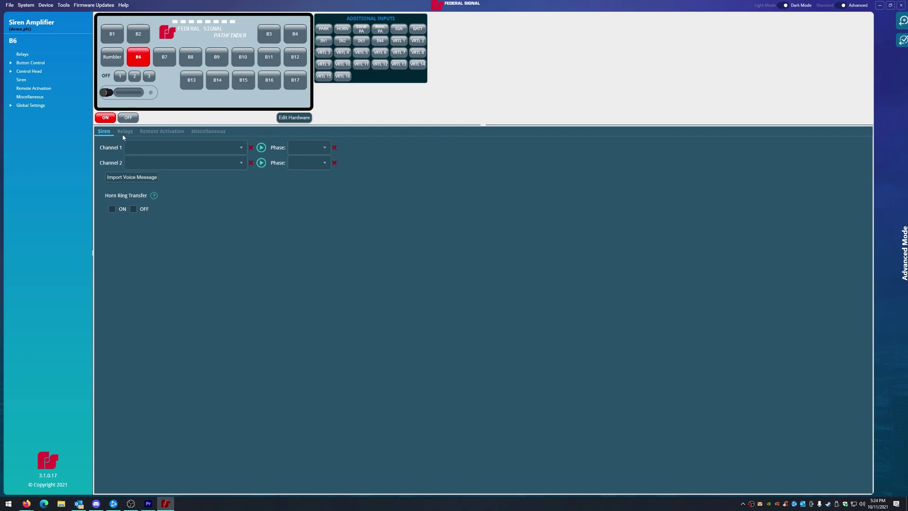
{"action": "left_click", "coordinate": [154, 147]}
{"action": "scroll", "coordinate": [171, 253], "scroll_direction": "down", "scroll_amount": 6}
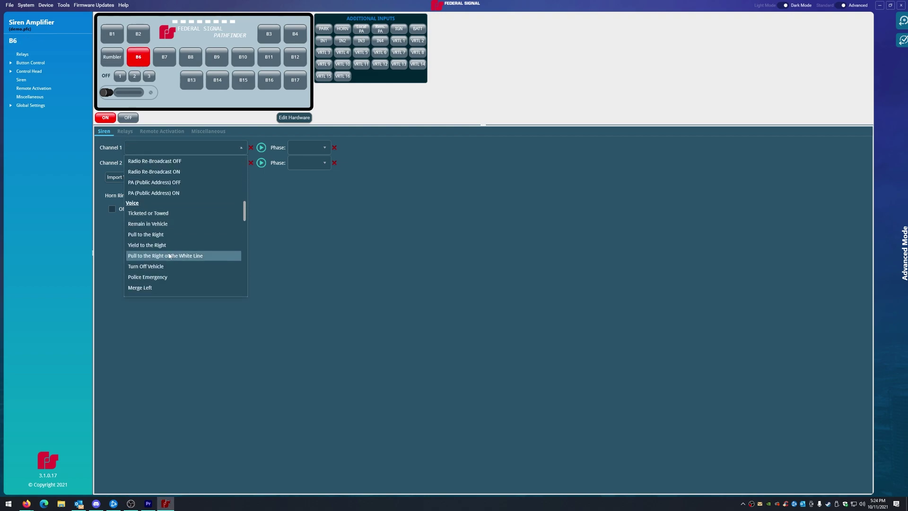
{"action": "left_click", "coordinate": [161, 234]}
{"action": "left_click", "coordinate": [158, 166]}
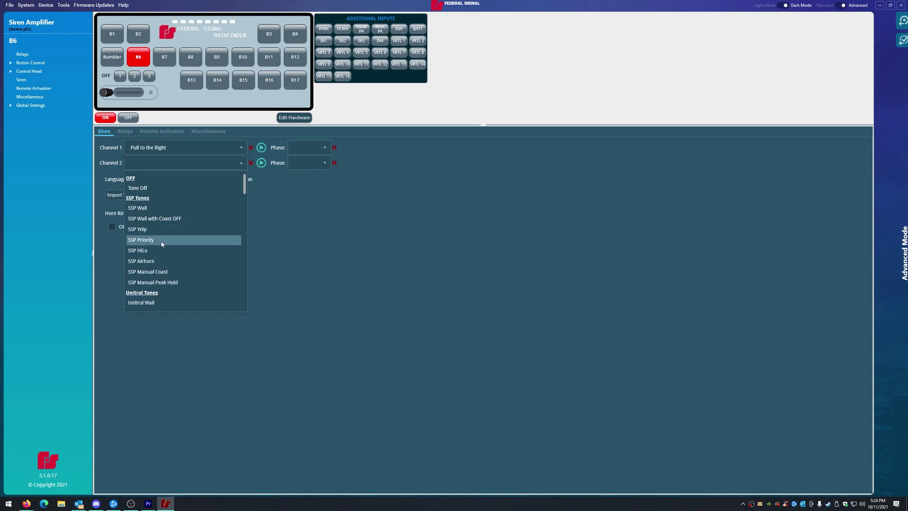
{"action": "scroll", "coordinate": [162, 243], "scroll_direction": "down", "scroll_amount": 6}
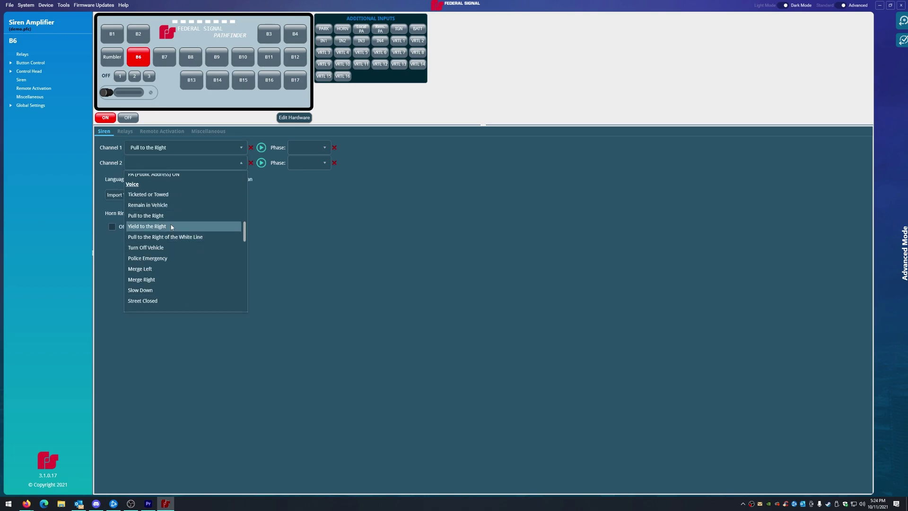
{"action": "left_click", "coordinate": [165, 216]}
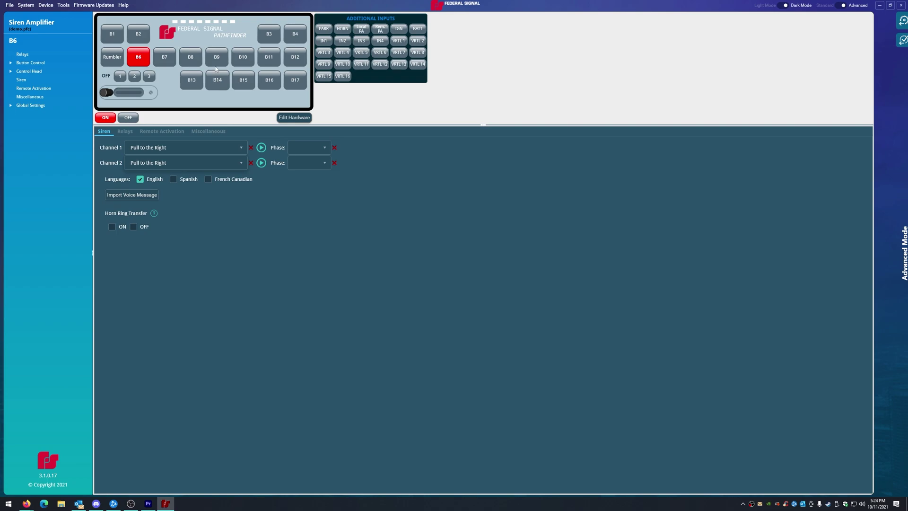
- Assign the No Loitering voice message to both siren channels of button B7
{"action": "left_click", "coordinate": [168, 57]}
{"action": "left_click", "coordinate": [174, 149]}
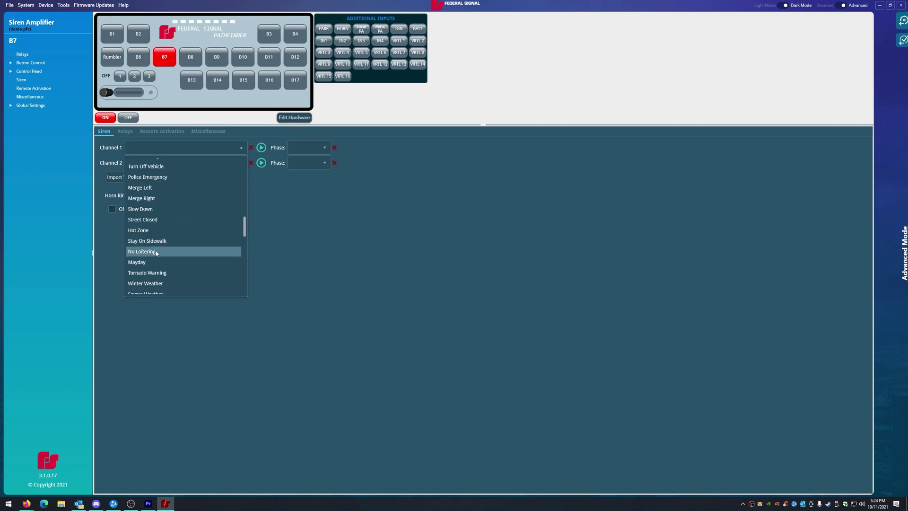
{"action": "left_click", "coordinate": [156, 253]}
{"action": "left_click", "coordinate": [146, 163]}
{"action": "scroll", "coordinate": [166, 243], "scroll_direction": "down", "scroll_amount": 2}
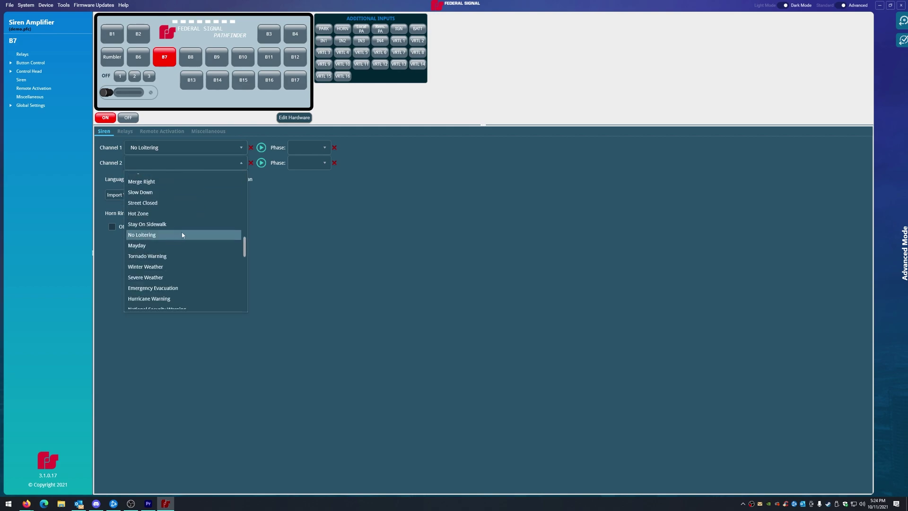
{"action": "scroll", "coordinate": [180, 229], "scroll_direction": "down", "scroll_amount": 2}
{"action": "scroll", "coordinate": [179, 220], "scroll_direction": "up", "scroll_amount": 3}
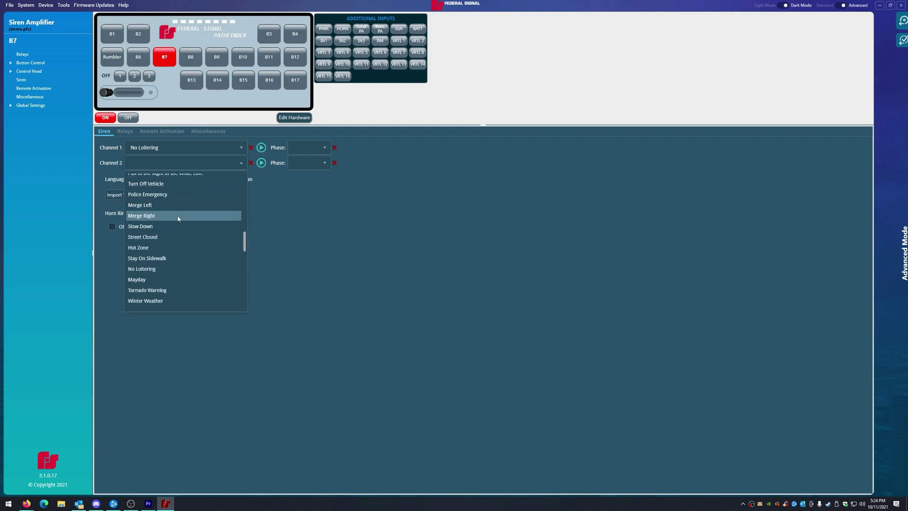
{"action": "left_click", "coordinate": [182, 268]}
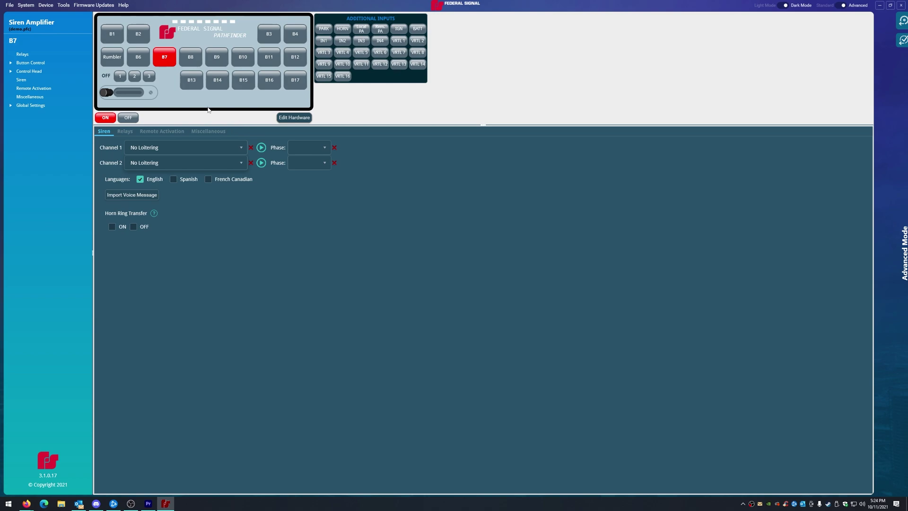
- Compare the siren channel settings of buttons B6 and B7
{"action": "left_click", "coordinate": [138, 61]}
{"action": "left_click", "coordinate": [141, 61]}
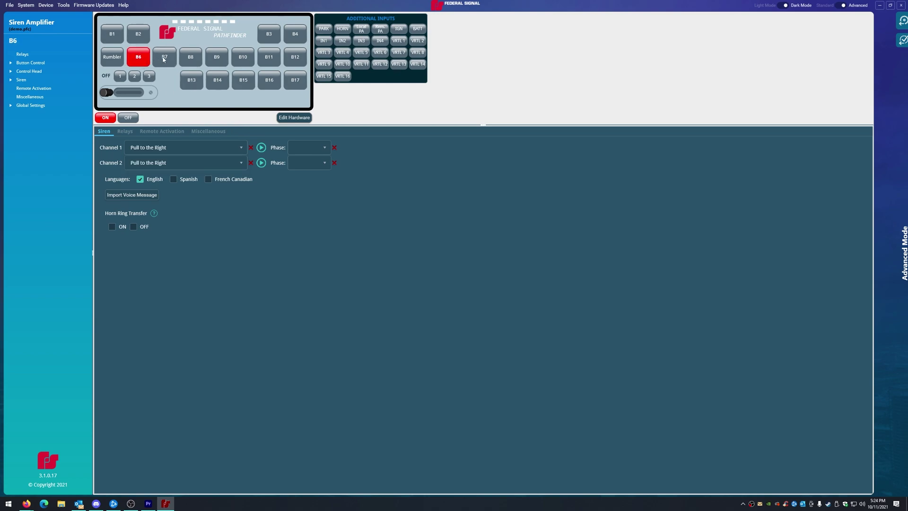
{"action": "left_click", "coordinate": [140, 60]}
{"action": "left_click", "coordinate": [154, 51]}
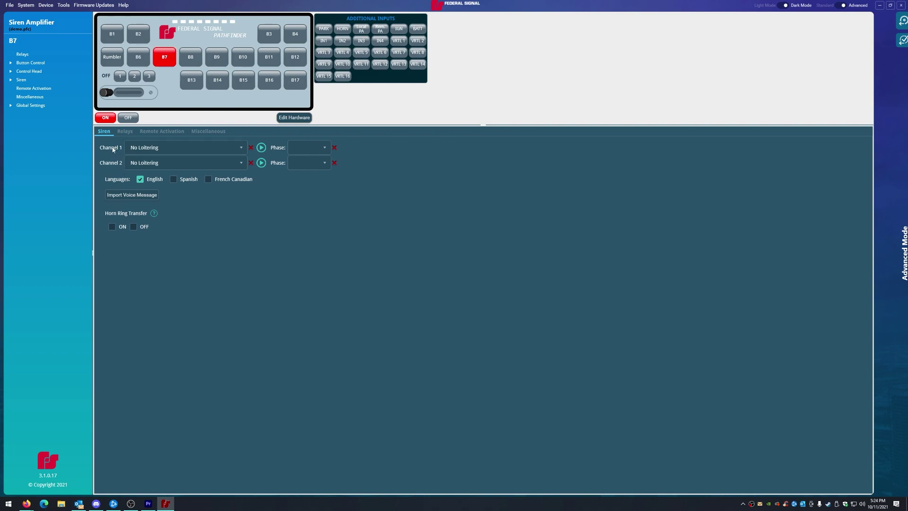
- Clear the Channel 1 message on button B6 and the Channel 2 message on button B7
{"action": "left_click", "coordinate": [138, 57]}
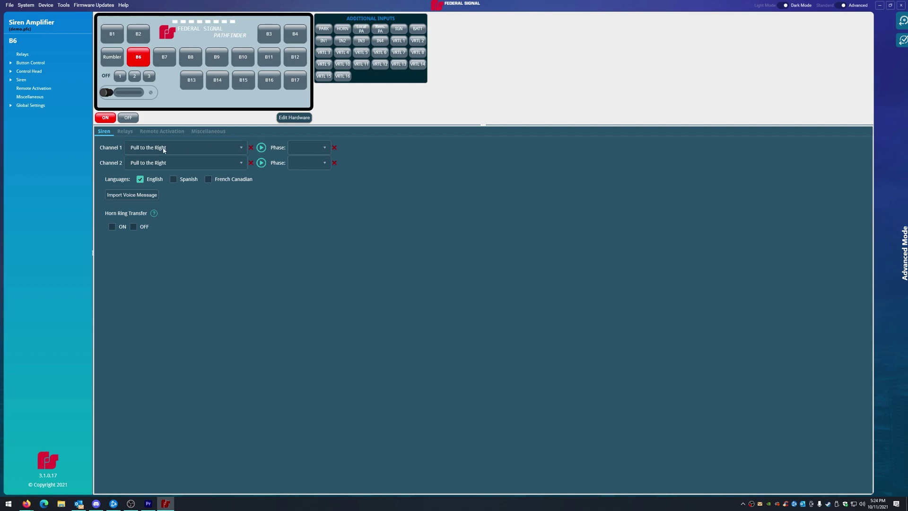
{"action": "left_click", "coordinate": [250, 147]}
{"action": "left_click", "coordinate": [164, 56]}
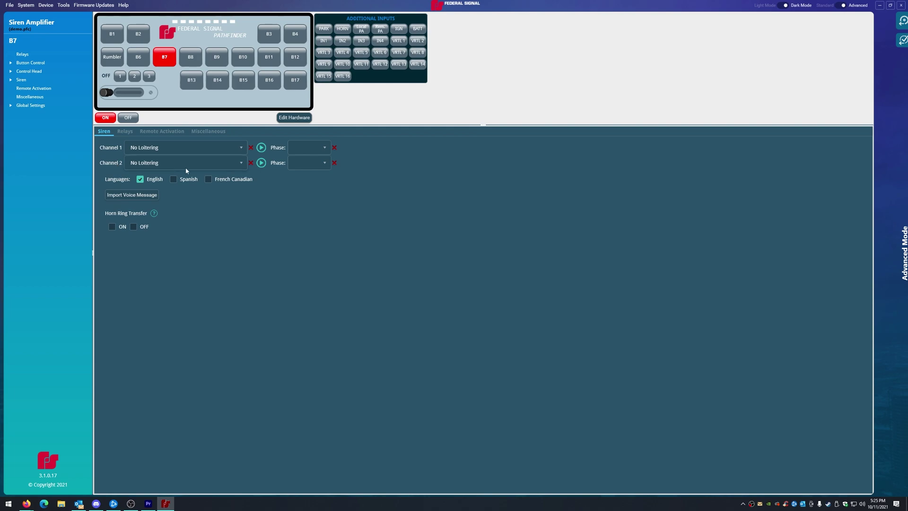
{"action": "left_click", "coordinate": [251, 162]}
{"action": "left_click", "coordinate": [138, 56]}
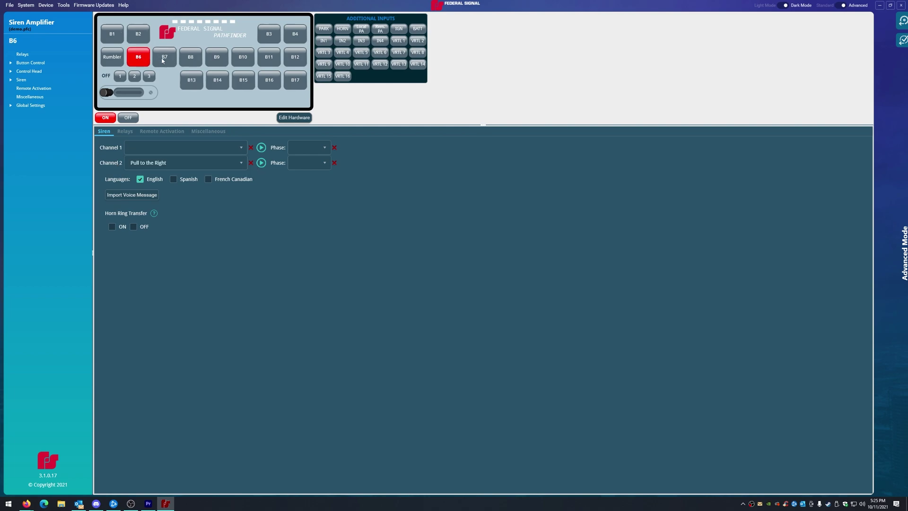
{"action": "left_click", "coordinate": [163, 60]}
- Set button B6's Channel 1 to Pull to the Right and button B7's Channel 2 to No Loitering
{"action": "left_click", "coordinate": [138, 59]}
{"action": "left_click", "coordinate": [166, 155]}
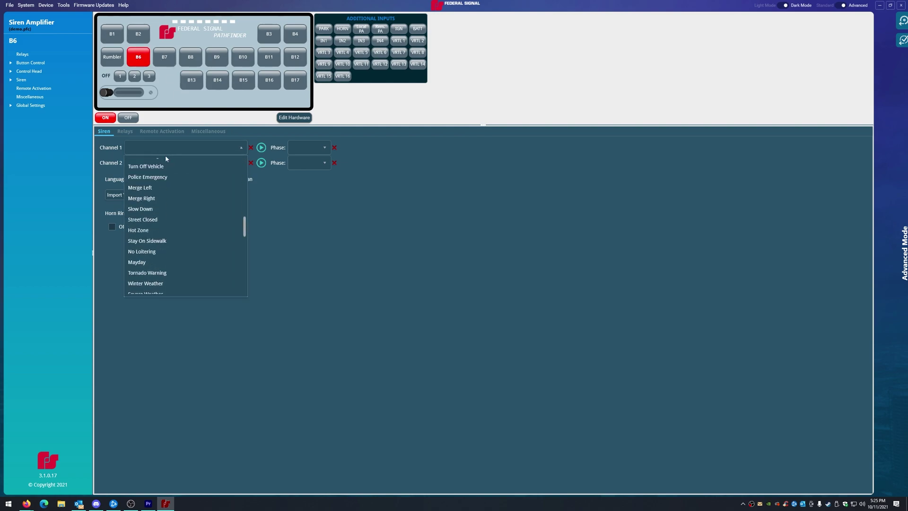
{"action": "left_click", "coordinate": [179, 166]}
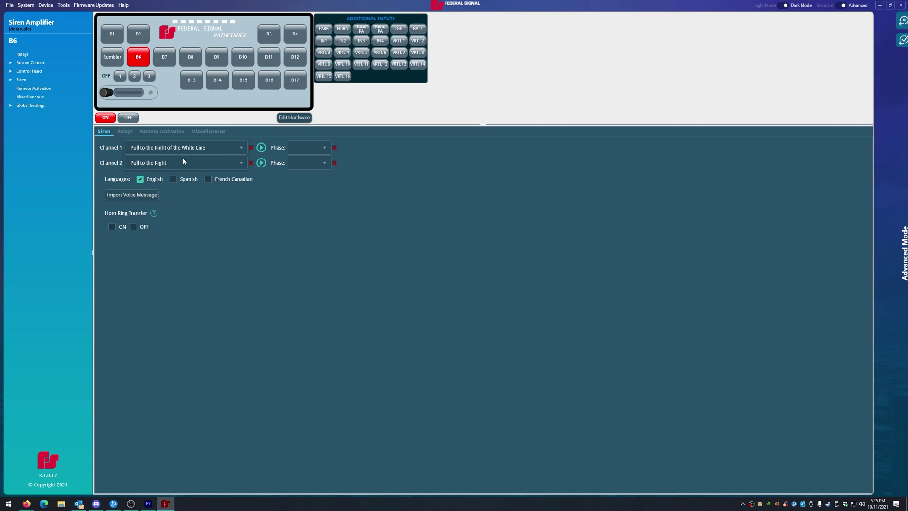
{"action": "left_click", "coordinate": [184, 147]}
{"action": "left_click", "coordinate": [178, 181]}
{"action": "left_click", "coordinate": [164, 56]}
{"action": "left_click", "coordinate": [151, 166]}
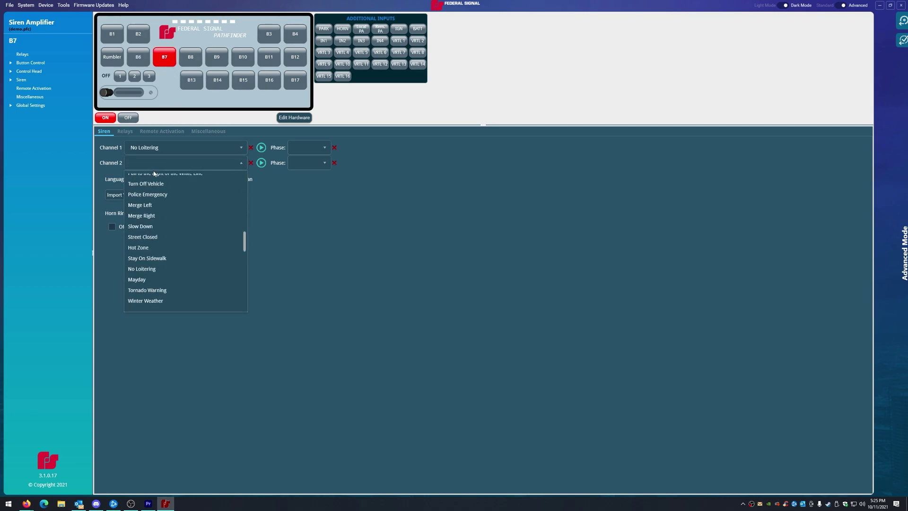
{"action": "left_click", "coordinate": [141, 268]}
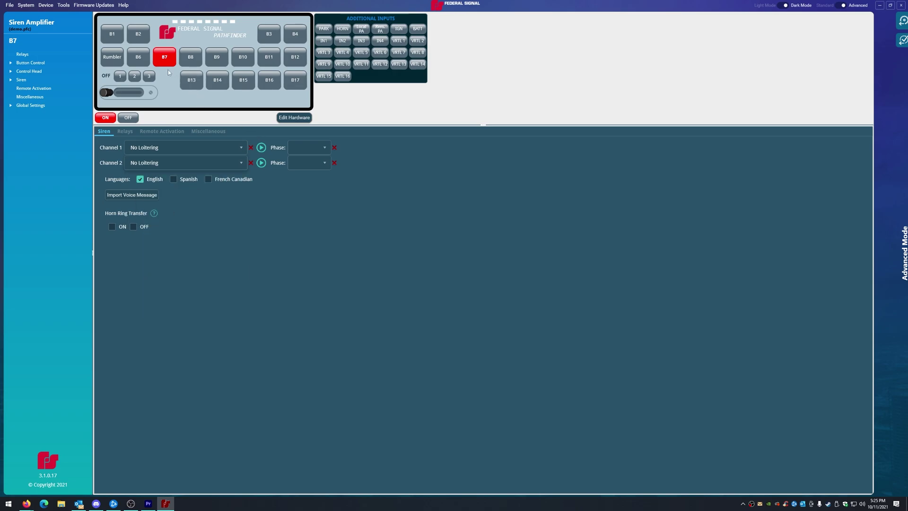
- Put B6 and B7 together in a new input group so only one of them can be active
{"action": "left_click", "coordinate": [138, 57]}
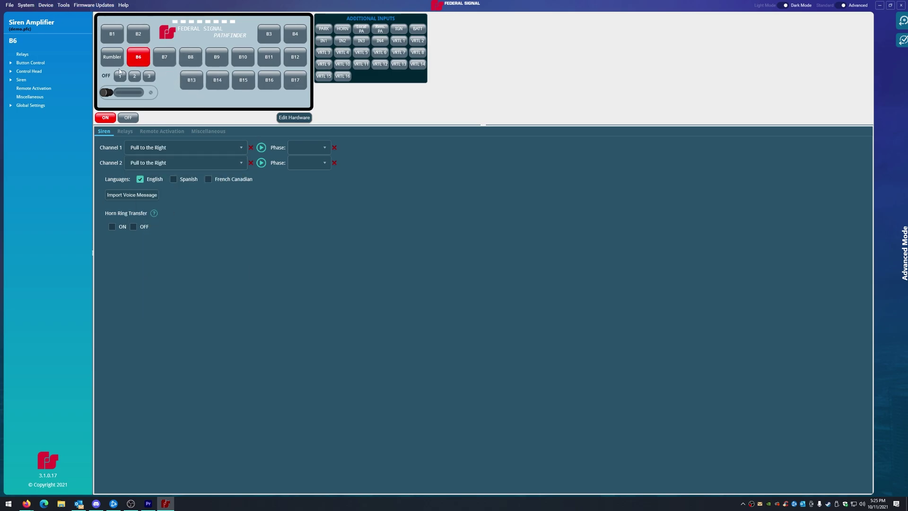
{"action": "left_click", "coordinate": [26, 5]}
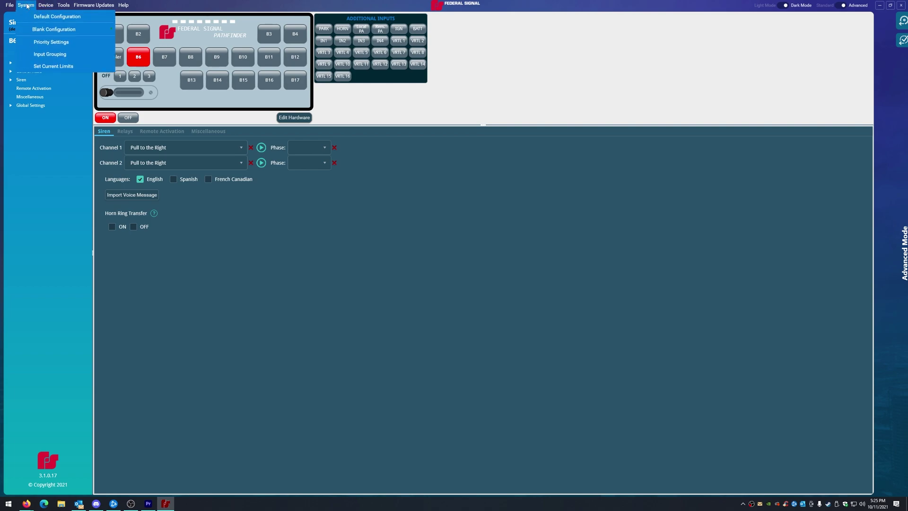
{"action": "left_click", "coordinate": [46, 55]}
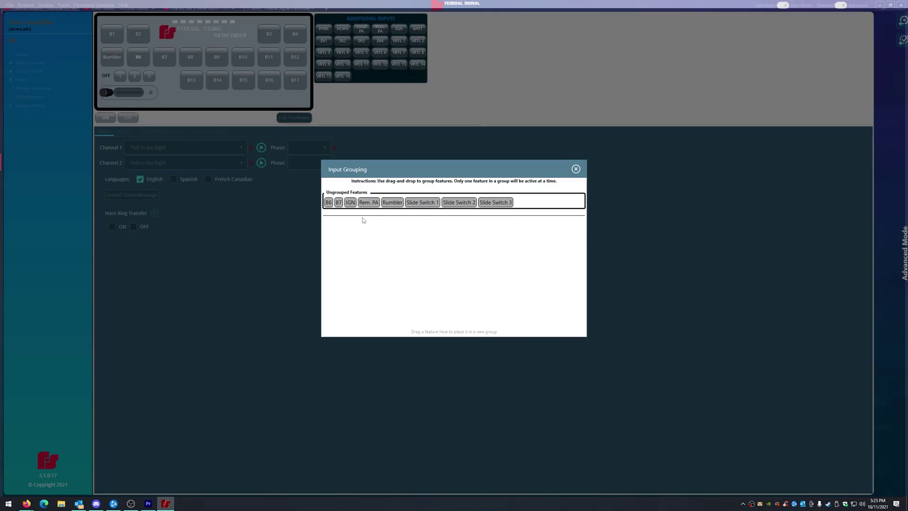
{"action": "left_click_drag", "start_coordinate": [328, 205], "coordinate": [341, 233]}
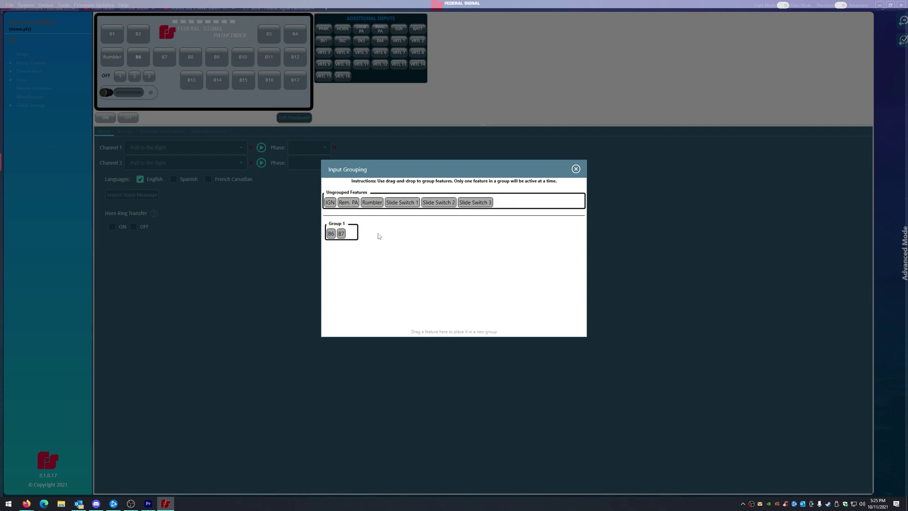
{"action": "left_click", "coordinate": [575, 169]}
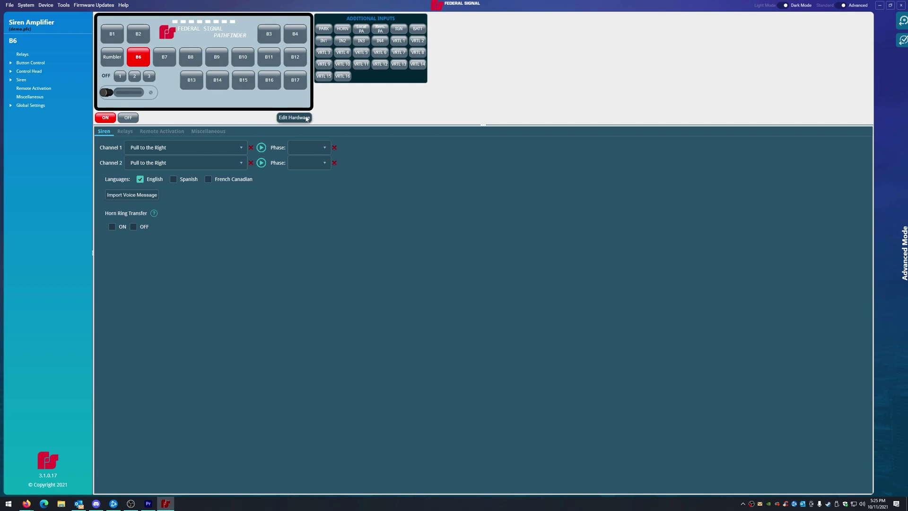
- Review which features are grouped in the Input Grouping settings, leaving them as they are
{"action": "left_click", "coordinate": [32, 5]}
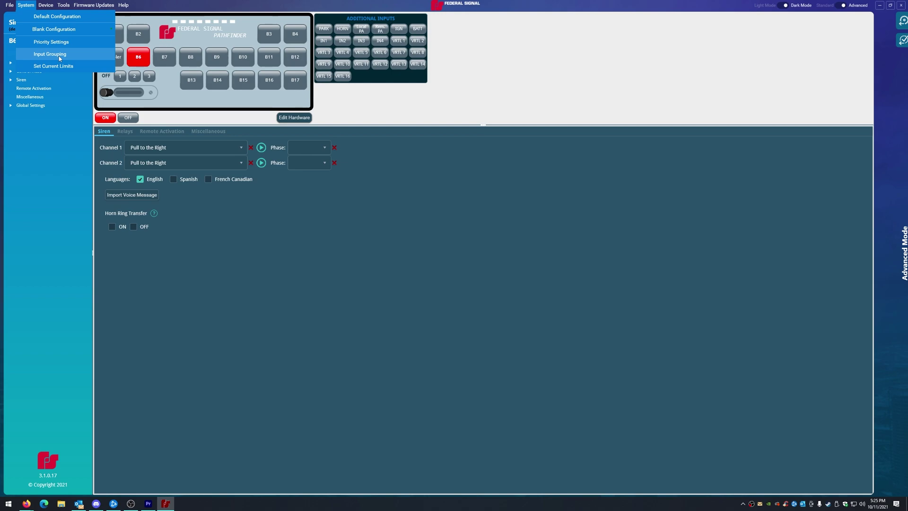
{"action": "left_click", "coordinate": [50, 54]}
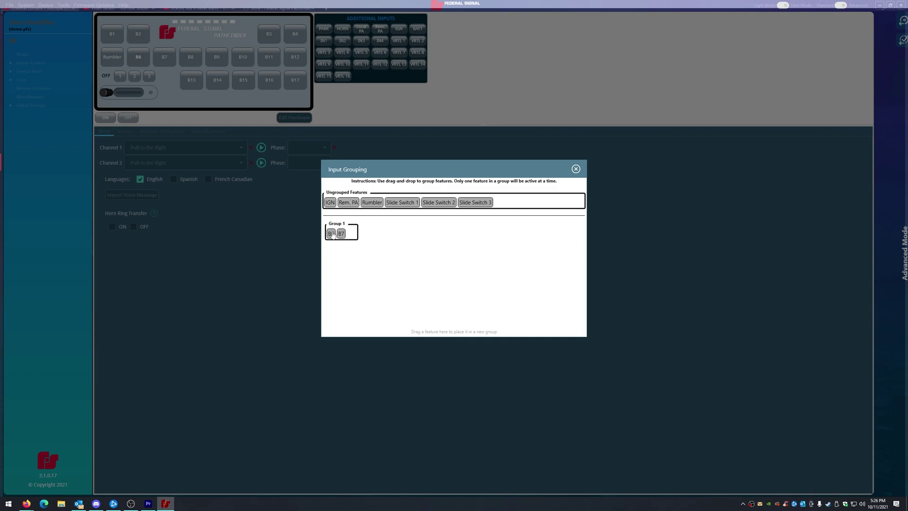
{"action": "left_click", "coordinate": [576, 169]}
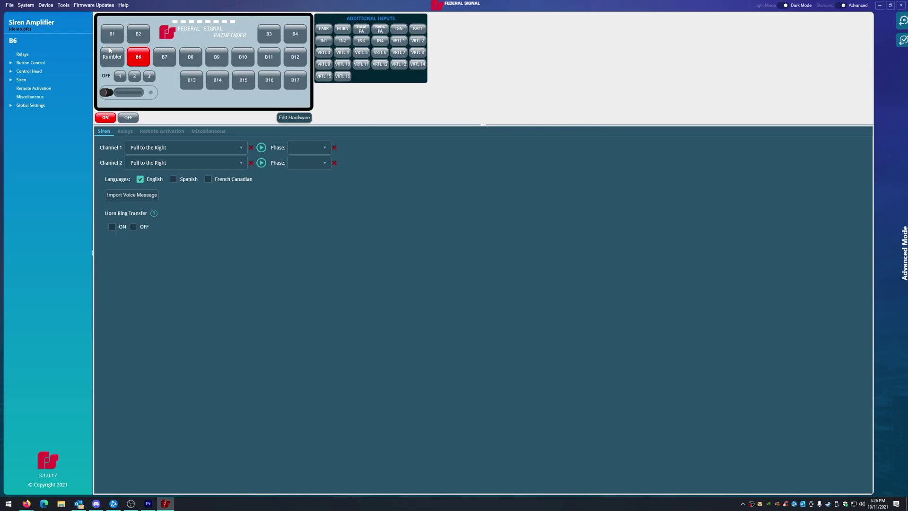
- Review the priority order of the configured inputs in the Priority Settings
{"action": "left_click", "coordinate": [35, 6]}
{"action": "left_click", "coordinate": [48, 42]}
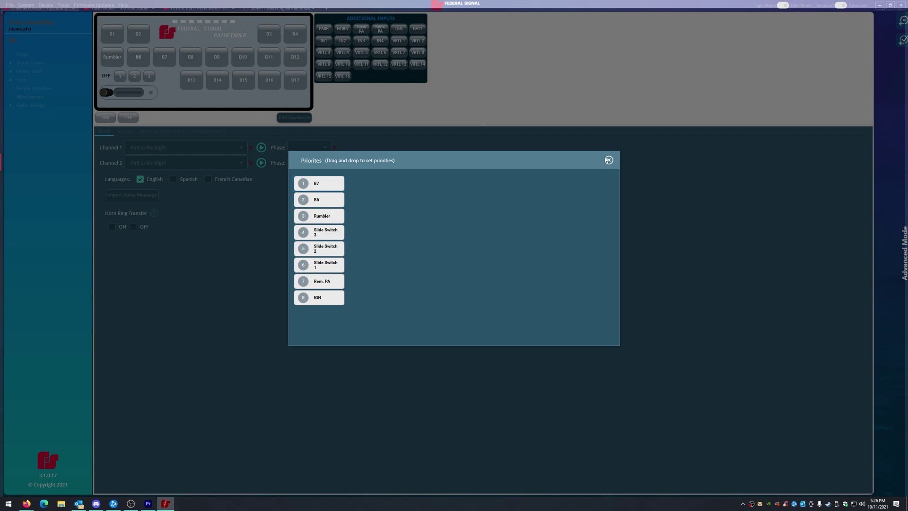
{"action": "left_click", "coordinate": [609, 161]}
- Select B1, B2, B7 through B12, B3, B4 and B17 down to B13 one after another to add them to the priority list
{"action": "left_click", "coordinate": [112, 34]}
{"action": "left_click", "coordinate": [138, 33]}
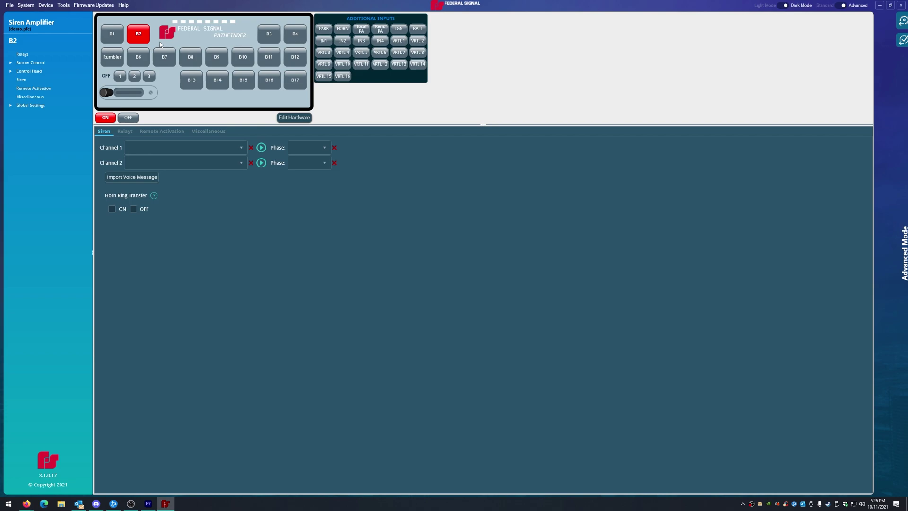
{"action": "left_click", "coordinate": [164, 57]}
{"action": "left_click", "coordinate": [191, 57]}
{"action": "left_click", "coordinate": [217, 57]}
{"action": "left_click", "coordinate": [243, 57]}
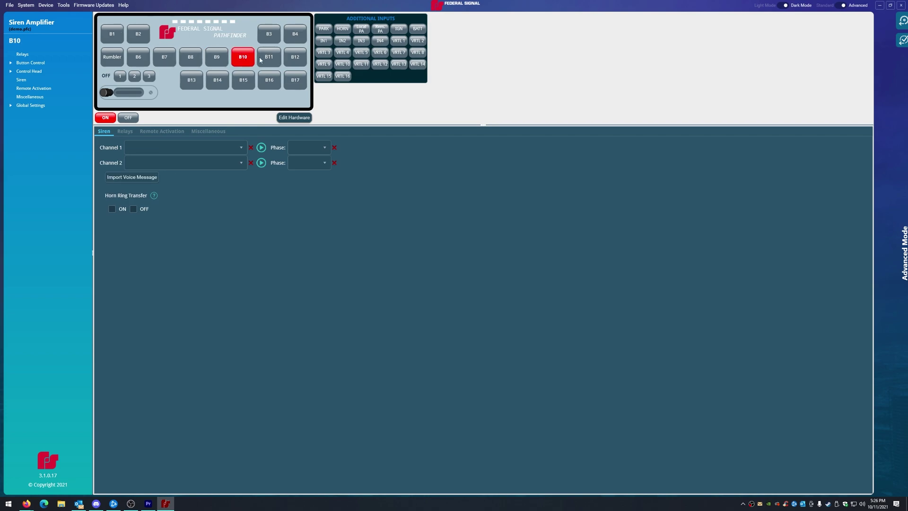
{"action": "left_click", "coordinate": [269, 57]}
{"action": "left_click", "coordinate": [295, 57]}
{"action": "left_click", "coordinate": [269, 33]}
{"action": "left_click", "coordinate": [296, 33]}
{"action": "left_click", "coordinate": [295, 80]}
{"action": "left_click", "coordinate": [269, 80]}
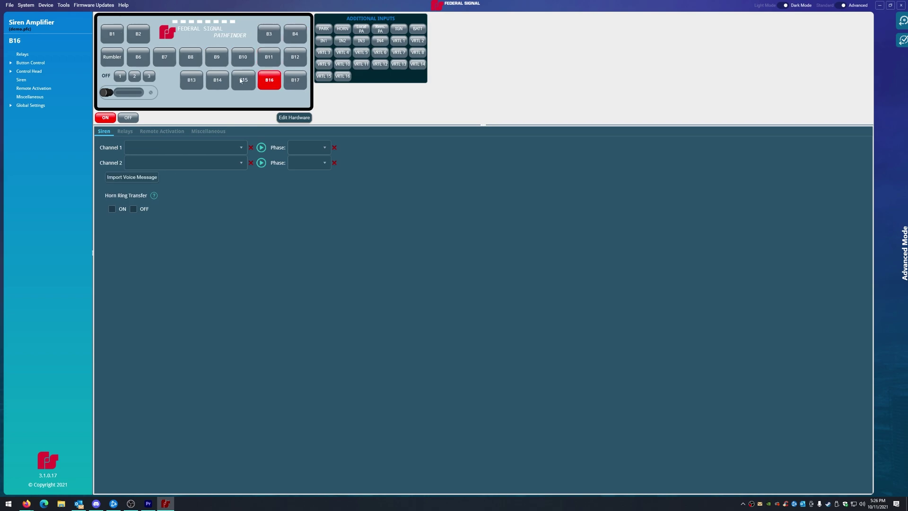
{"action": "left_click", "coordinate": [243, 80]}
{"action": "left_click", "coordinate": [217, 80]}
{"action": "left_click", "coordinate": [190, 81]}
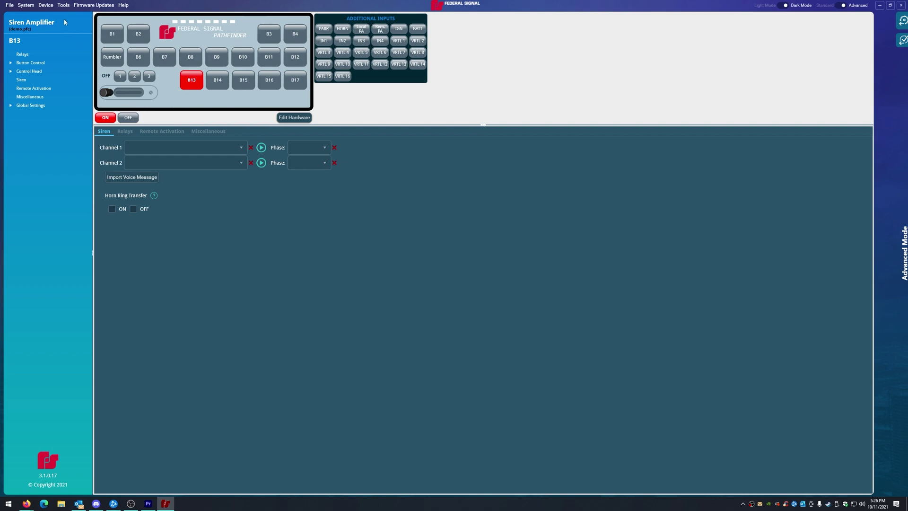
- Move IGN to first place and Rem. PA to second place in the priority list
{"action": "left_click", "coordinate": [40, 6]}
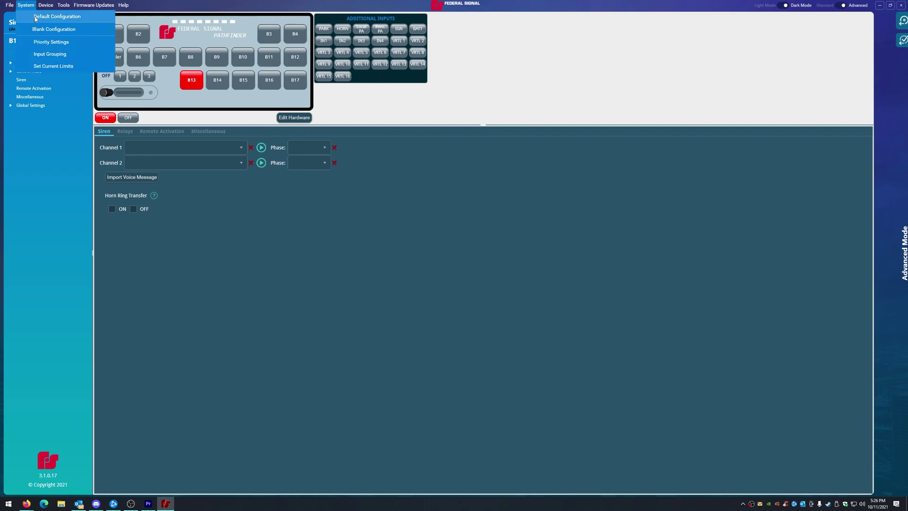
{"action": "left_click", "coordinate": [50, 41]}
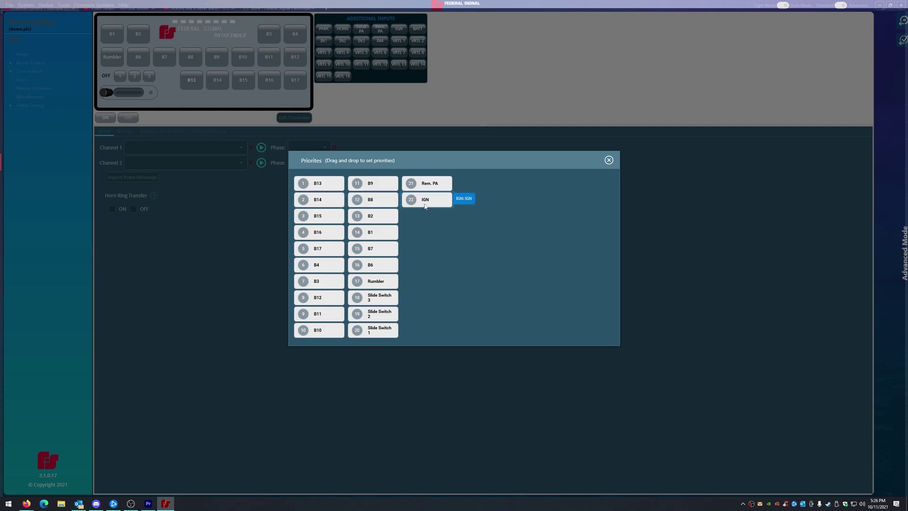
{"action": "left_click_drag", "start_coordinate": [424, 205], "coordinate": [316, 184]}
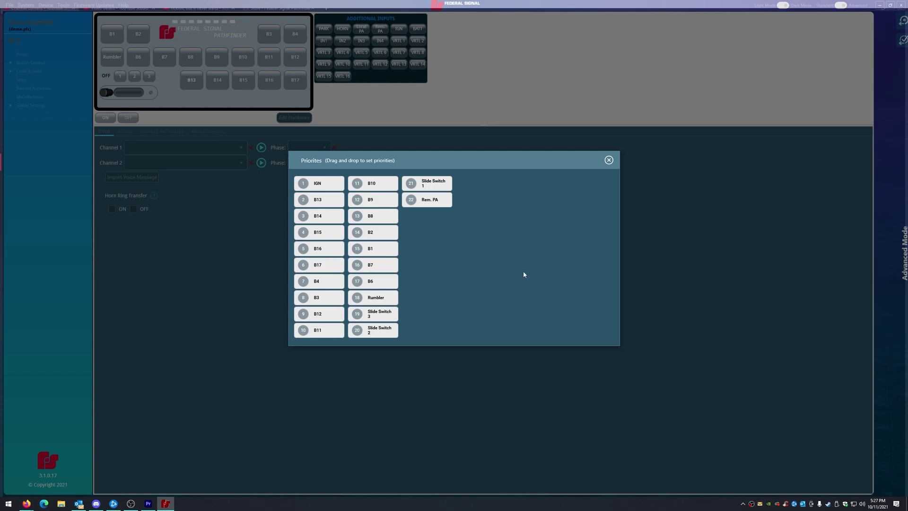
{"action": "left_click_drag", "start_coordinate": [429, 200], "coordinate": [319, 200]}
{"action": "left_click", "coordinate": [610, 161]}
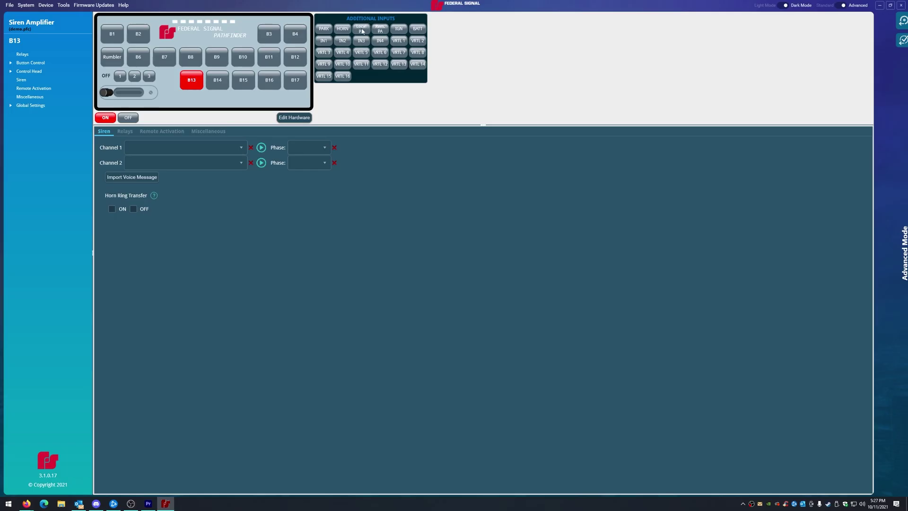
- Select Local PA, PARK, HORN, Rem. PA, BATT, VRTL 1 and IN4 down to IN1 one after another to add them to the priority list
{"action": "left_click", "coordinate": [362, 29]}
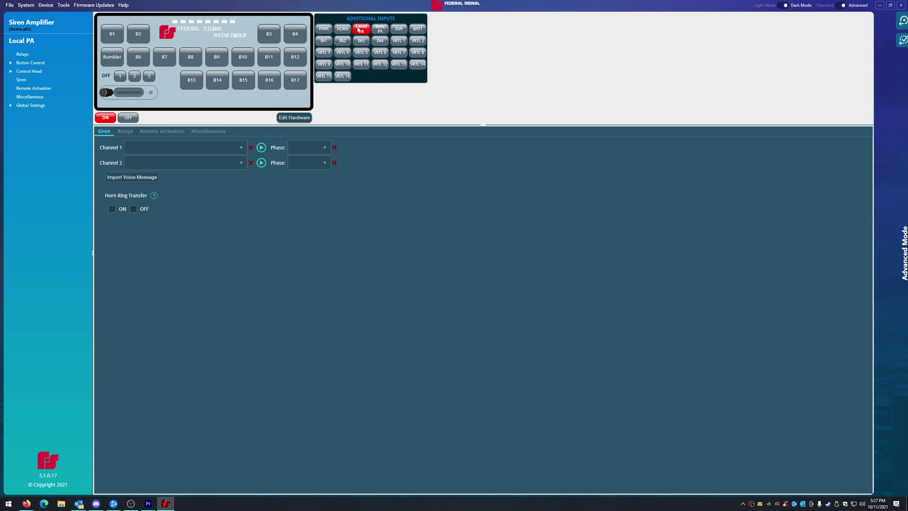
{"action": "left_click", "coordinate": [324, 28]}
{"action": "left_click", "coordinate": [342, 28]}
{"action": "left_click", "coordinate": [379, 30]}
{"action": "left_click", "coordinate": [417, 28]}
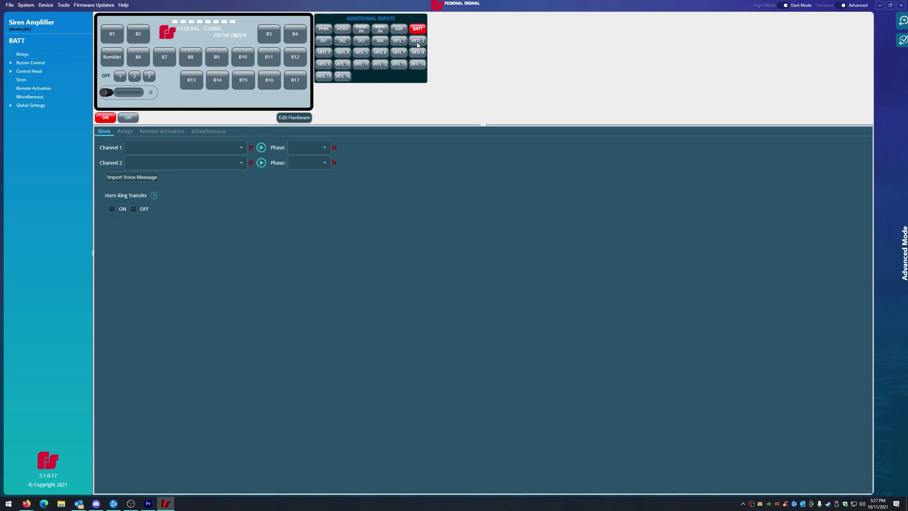
{"action": "left_click", "coordinate": [393, 41]}
{"action": "left_click", "coordinate": [380, 40]}
{"action": "left_click", "coordinate": [362, 41]}
{"action": "left_click", "coordinate": [343, 40]}
{"action": "left_click", "coordinate": [324, 41]}
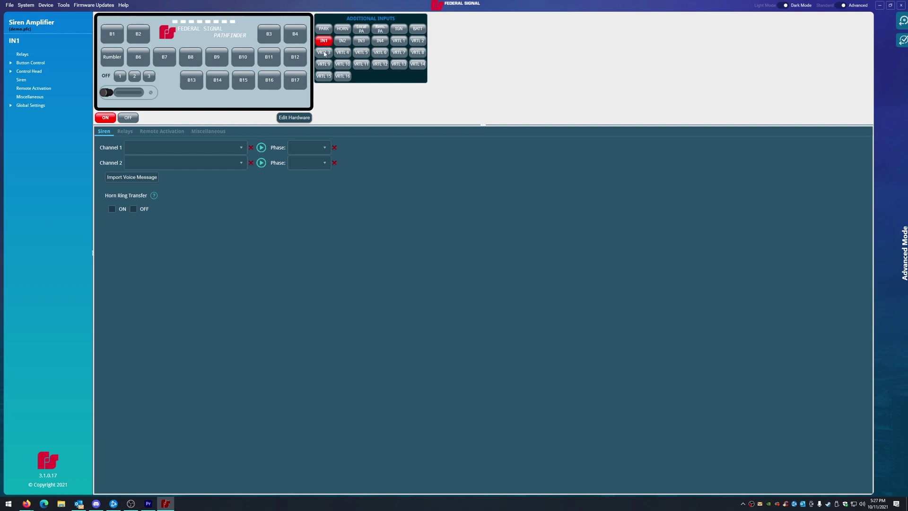
- Select the virtual inputs VRTL 3 through VRTL 8, VRTL 13 down to VRTL 9, VRTL 15 and VRTL 16 to add them to the priority list
{"action": "left_click", "coordinate": [323, 52]}
{"action": "left_click", "coordinate": [343, 52]}
{"action": "left_click", "coordinate": [361, 52]}
{"action": "left_click", "coordinate": [380, 52]}
{"action": "left_click", "coordinate": [399, 52]}
{"action": "left_click", "coordinate": [418, 52]}
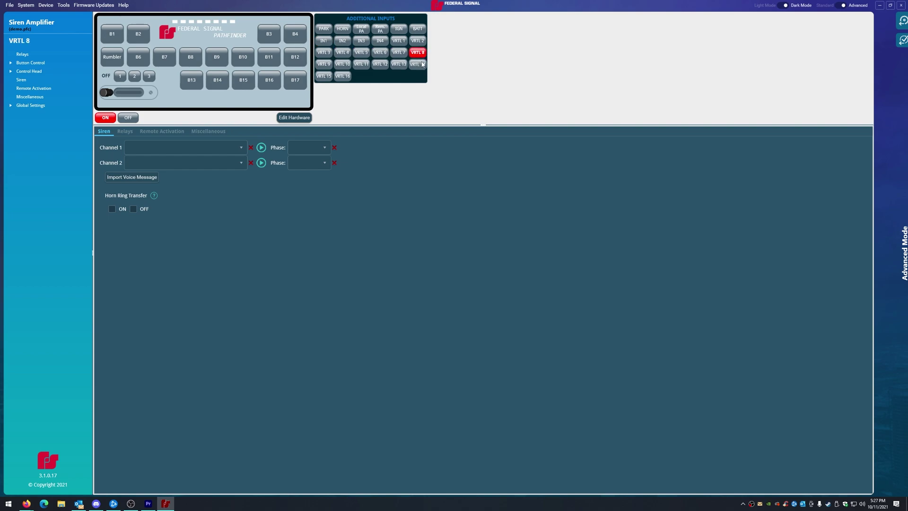
{"action": "left_click", "coordinate": [398, 65]}
{"action": "left_click", "coordinate": [380, 64]}
{"action": "left_click", "coordinate": [361, 64]}
{"action": "left_click", "coordinate": [342, 65]}
{"action": "left_click", "coordinate": [324, 64]}
{"action": "left_click", "coordinate": [324, 76]}
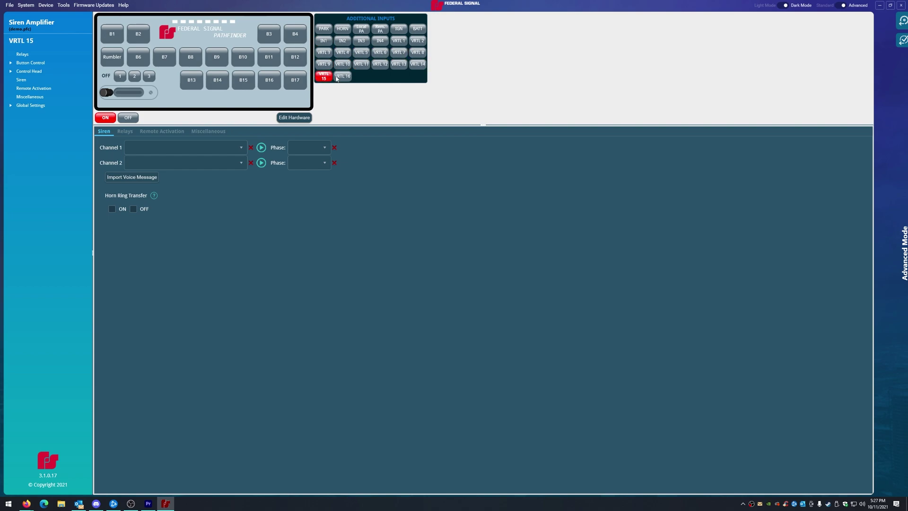
{"action": "left_click", "coordinate": [343, 76]}
- In the Priority Settings, move IGN to first place and Rem. PA to second place
{"action": "left_click", "coordinate": [41, 9]}
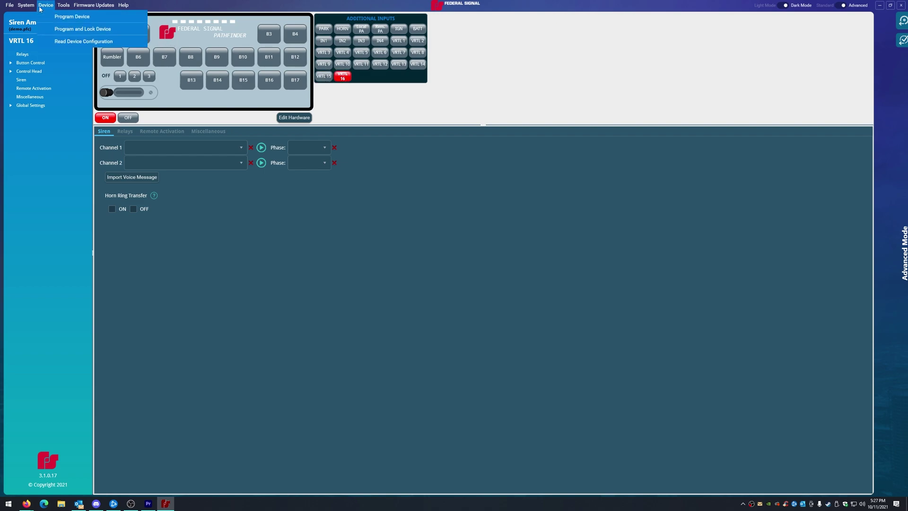
{"action": "mouse_move", "coordinate": [27, 6]}
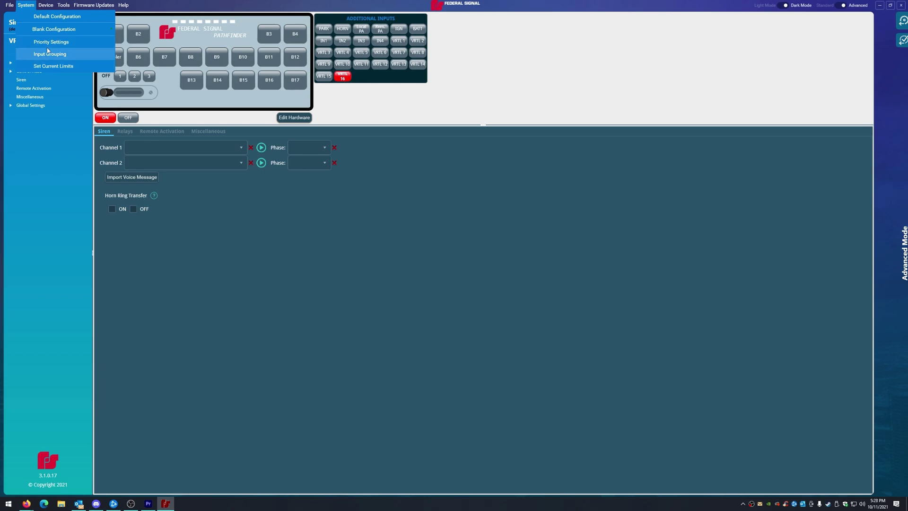
{"action": "left_click", "coordinate": [52, 42]}
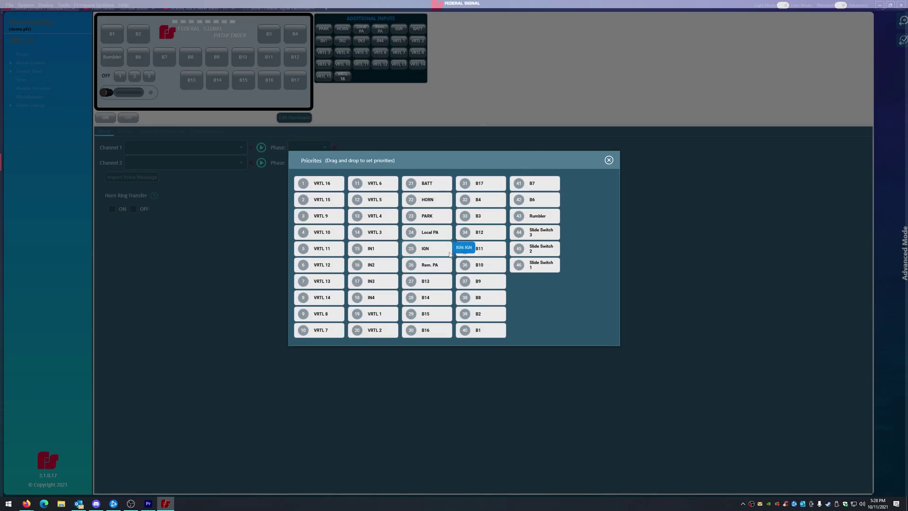
{"action": "left_click_drag", "start_coordinate": [427, 249], "coordinate": [320, 183]}
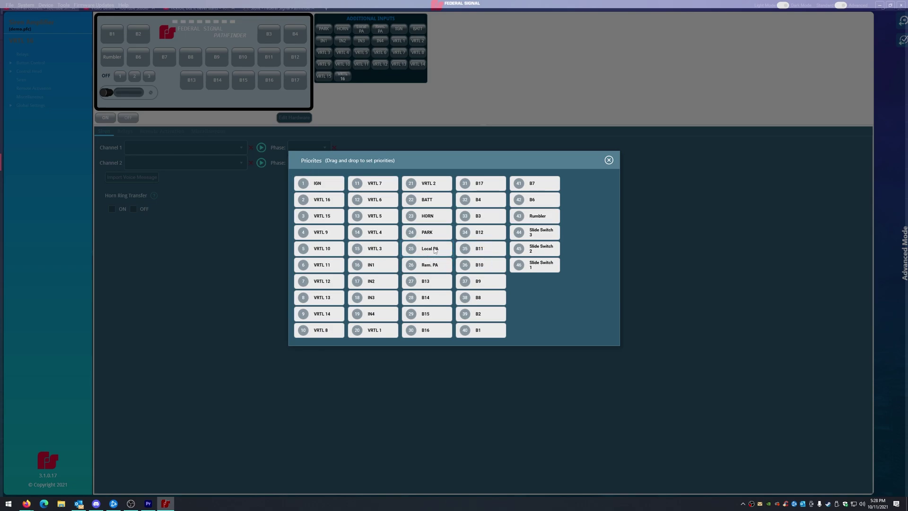
{"action": "left_click_drag", "start_coordinate": [428, 265], "coordinate": [320, 199]}
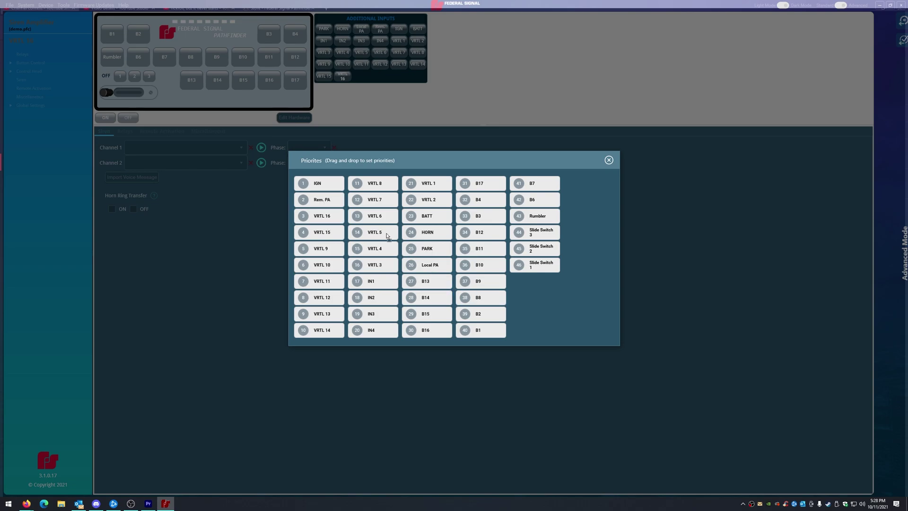
- Bring Local PA up next to Rem. PA in the priority list, ordering Rem. PA second and Local PA third
{"action": "left_click_drag", "start_coordinate": [308, 216], "coordinate": [308, 217]}
{"action": "left_click_drag", "start_coordinate": [303, 220], "coordinate": [305, 198]}
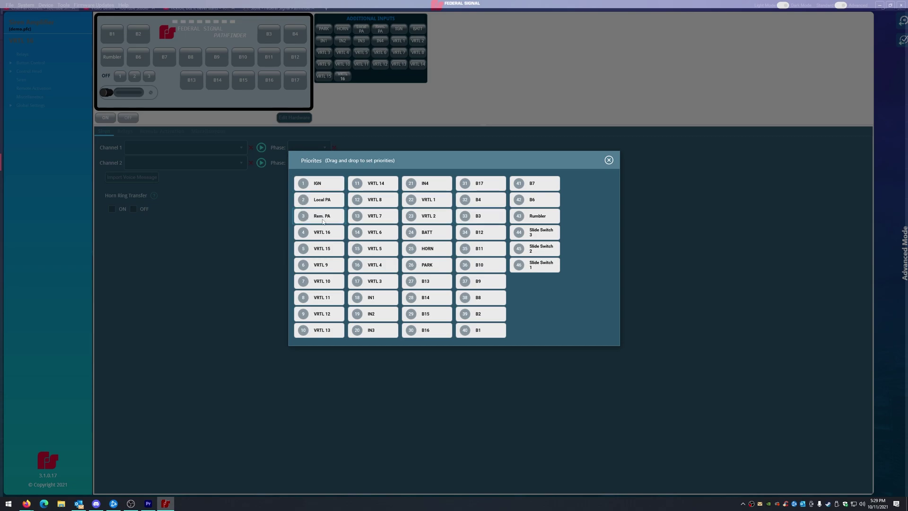
{"action": "left_click_drag", "start_coordinate": [304, 222], "coordinate": [305, 199]}
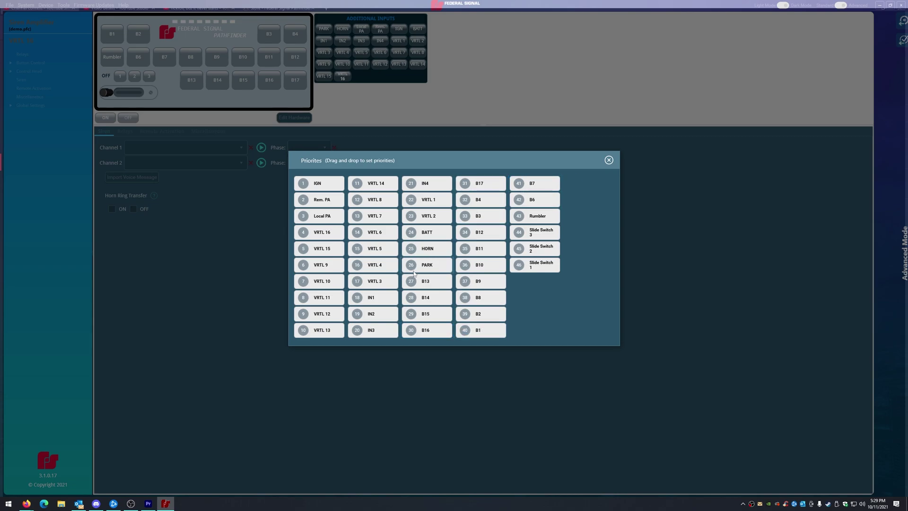
- Move PARK to fourth and HORN to fifth place, and put Rem. PA third, below Local PA
{"action": "left_click_drag", "start_coordinate": [414, 271], "coordinate": [308, 232]}
{"action": "left_click_drag", "start_coordinate": [413, 271], "coordinate": [308, 249]}
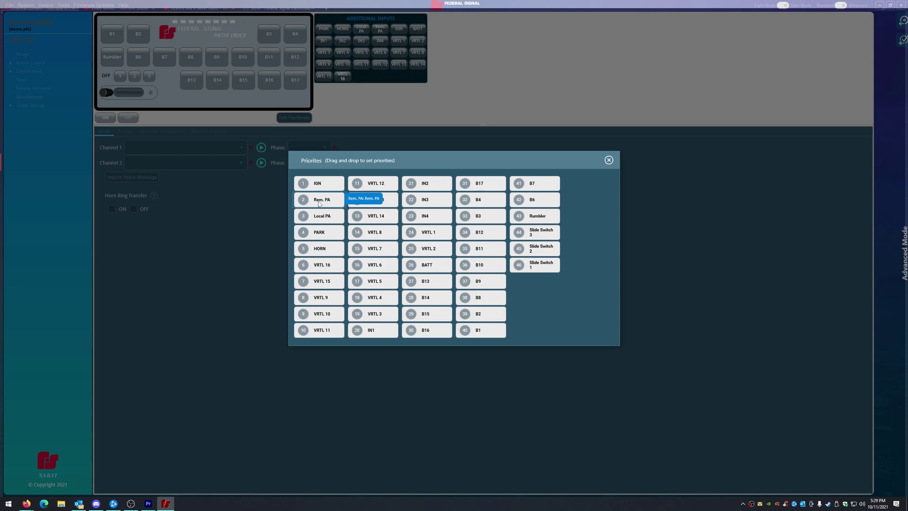
{"action": "left_click_drag", "start_coordinate": [321, 204], "coordinate": [321, 217]}
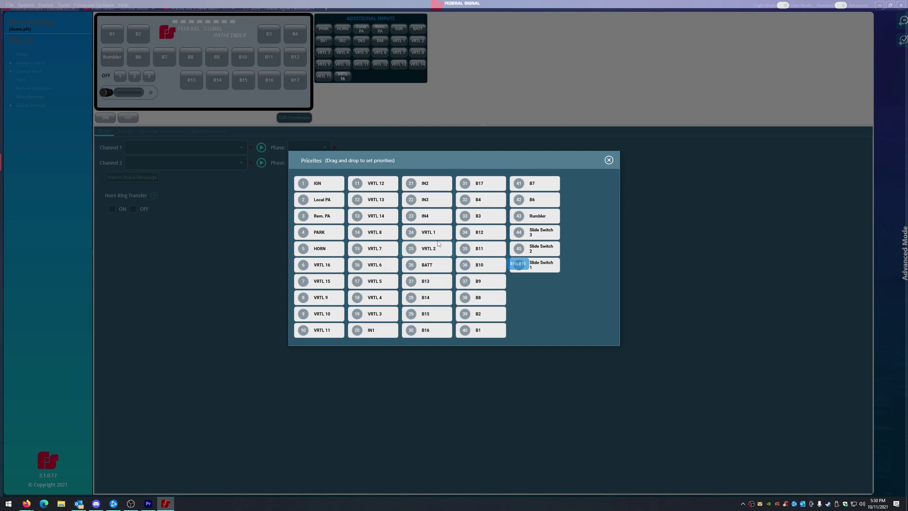
{"action": "left_click", "coordinate": [610, 161]}
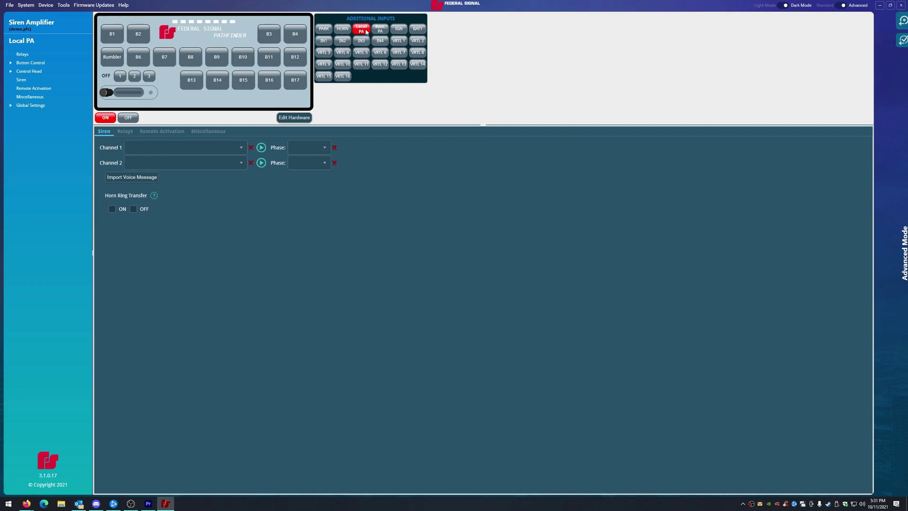
- Set siren Channel 1 of the Local PA input to PA (Public Address) ON, as on the Rem. PA input
{"action": "left_click", "coordinate": [381, 30]}
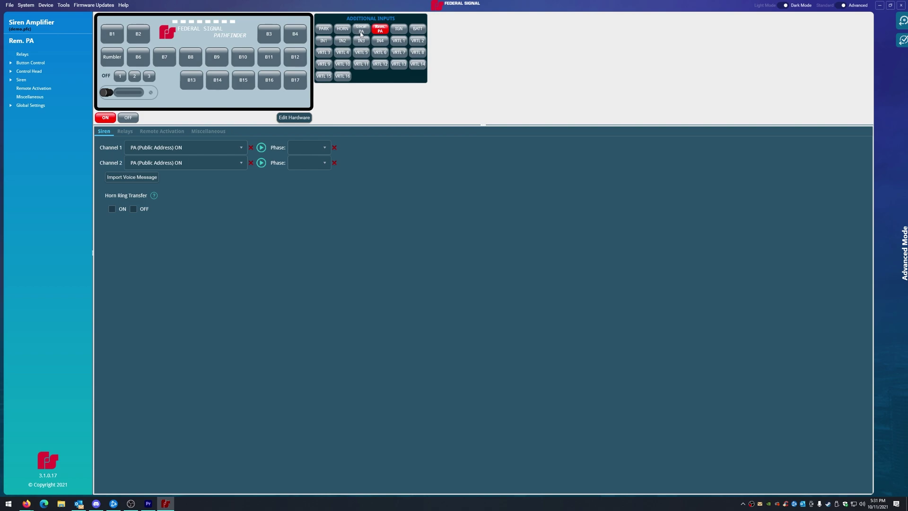
{"action": "left_click", "coordinate": [362, 31]}
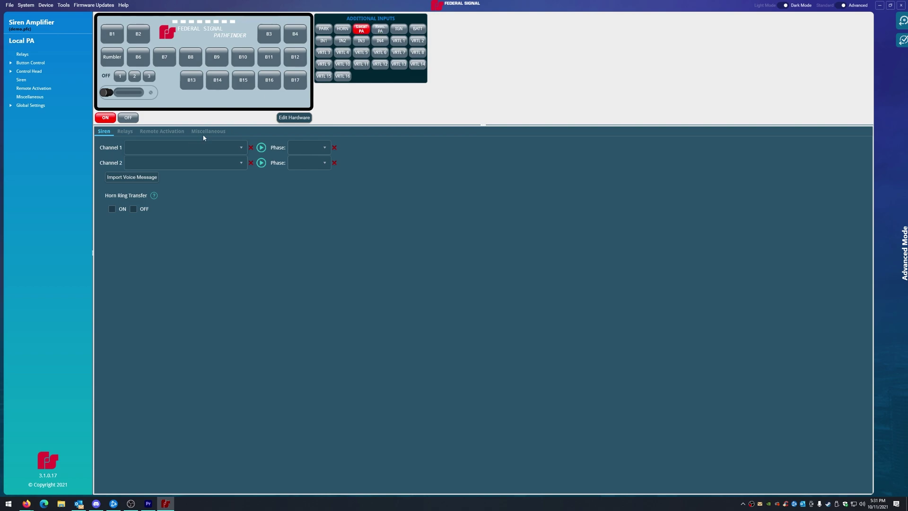
{"action": "left_click", "coordinate": [380, 30]}
{"action": "left_click", "coordinate": [362, 29]}
{"action": "left_click", "coordinate": [179, 146]}
{"action": "scroll", "coordinate": [203, 166], "scroll_direction": "up", "scroll_amount": 5}
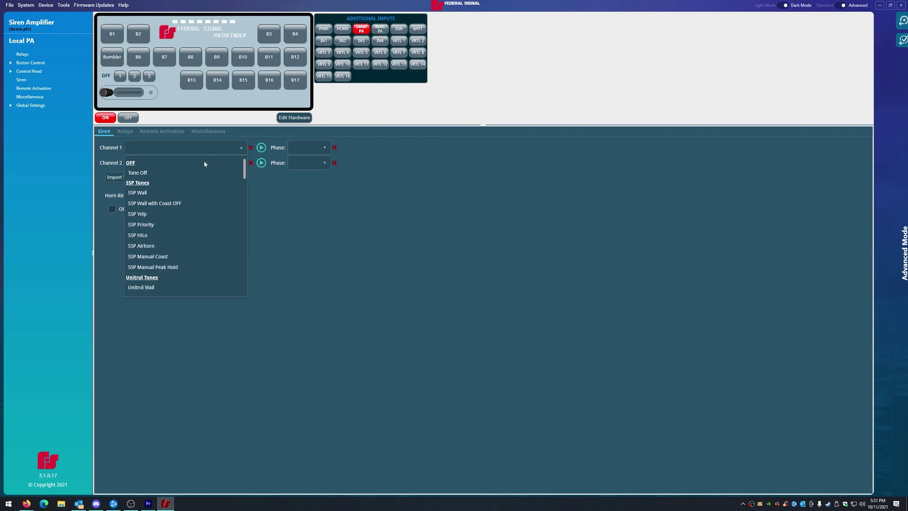
{"action": "scroll", "coordinate": [199, 167], "scroll_direction": "down", "scroll_amount": 5}
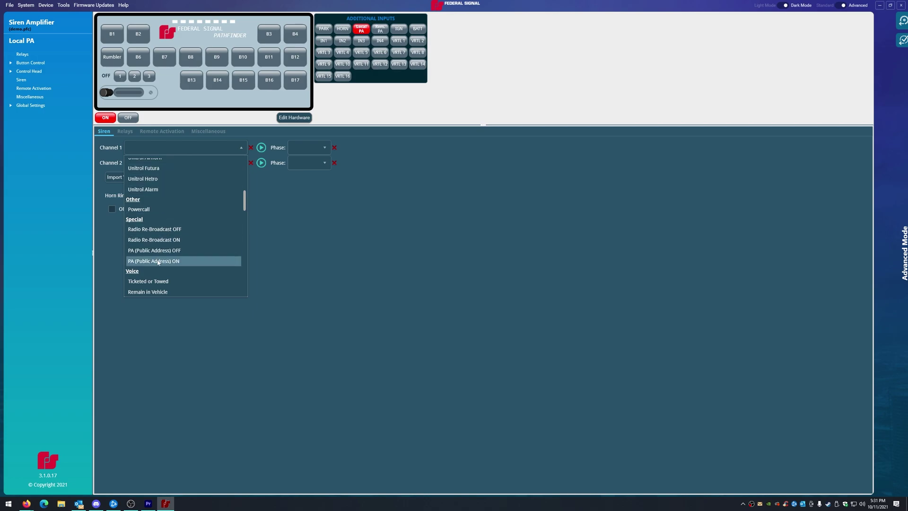
{"action": "left_click", "coordinate": [158, 261]}
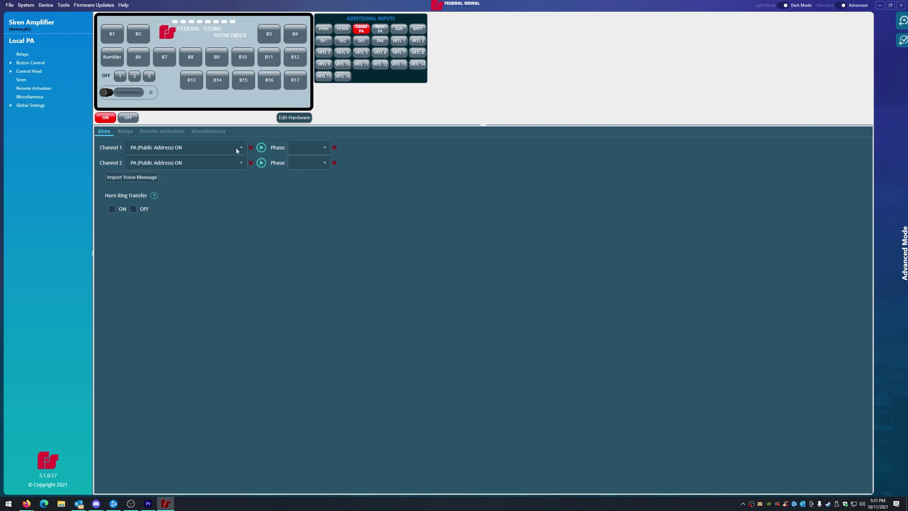
- Compare the siren channel settings of the Local PA and Rem. PA inputs
{"action": "left_click", "coordinate": [381, 28]}
{"action": "left_click", "coordinate": [361, 28]}
{"action": "left_click", "coordinate": [380, 28]}
{"action": "left_click", "coordinate": [363, 29]}
{"action": "left_click", "coordinate": [26, 5]}
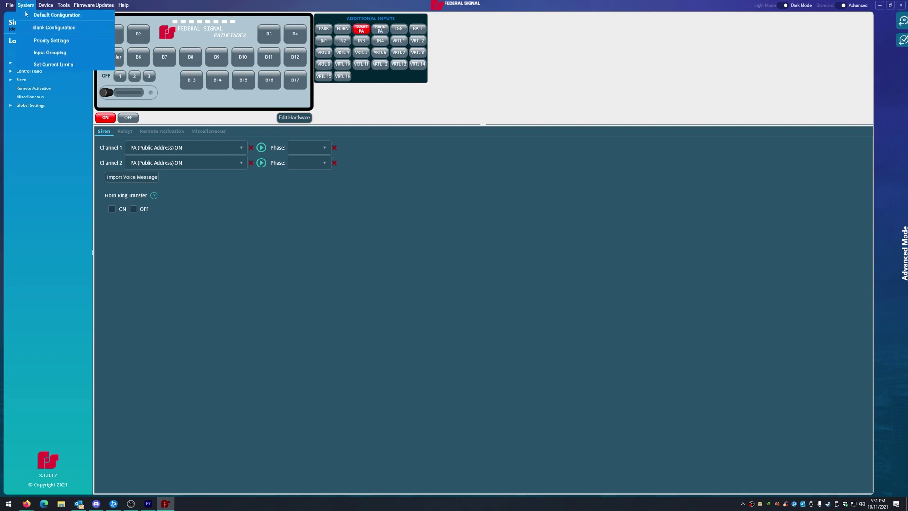
{"action": "mouse_move", "coordinate": [54, 29]}
{"action": "left_click", "coordinate": [446, 183]}
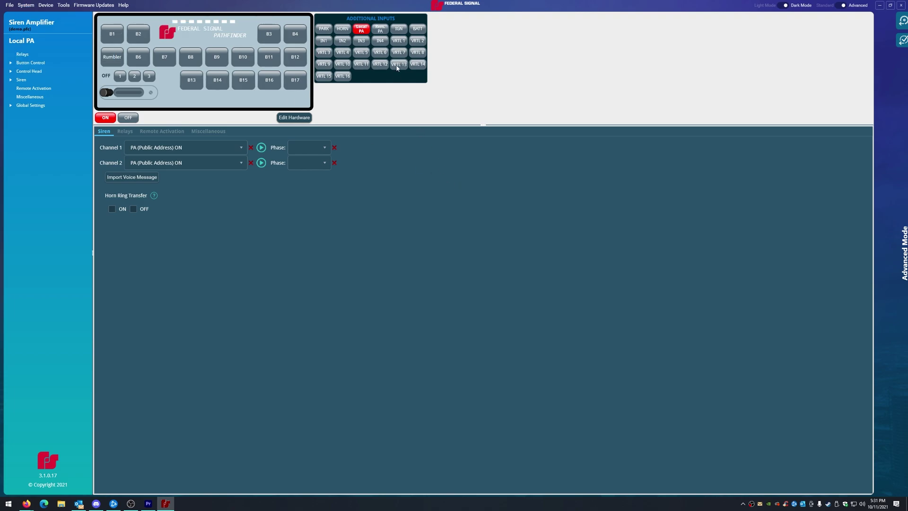
{"action": "left_click", "coordinate": [342, 28]}
{"action": "left_click", "coordinate": [362, 29]}
{"action": "left_click", "coordinate": [380, 28]}
{"action": "left_click", "coordinate": [365, 30]}
{"action": "left_click", "coordinate": [380, 29]}
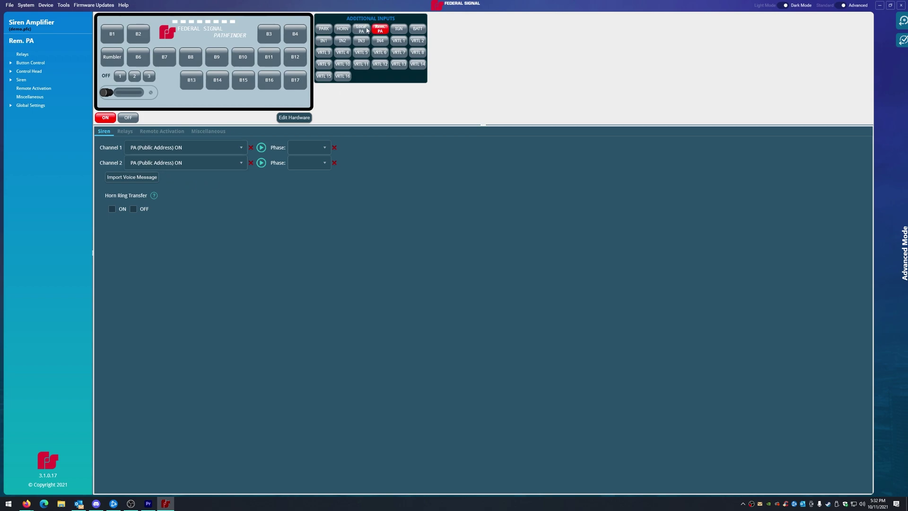
{"action": "left_click", "coordinate": [365, 31]}
{"action": "left_click", "coordinate": [379, 34]}
{"action": "left_click", "coordinate": [361, 29]}
{"action": "left_click", "coordinate": [379, 30]}
{"action": "left_click", "coordinate": [361, 29]}
{"action": "left_click", "coordinate": [379, 30]}
- Review the order of Local PA and Rem. PA in the Priority Settings
{"action": "left_click", "coordinate": [31, 5]}
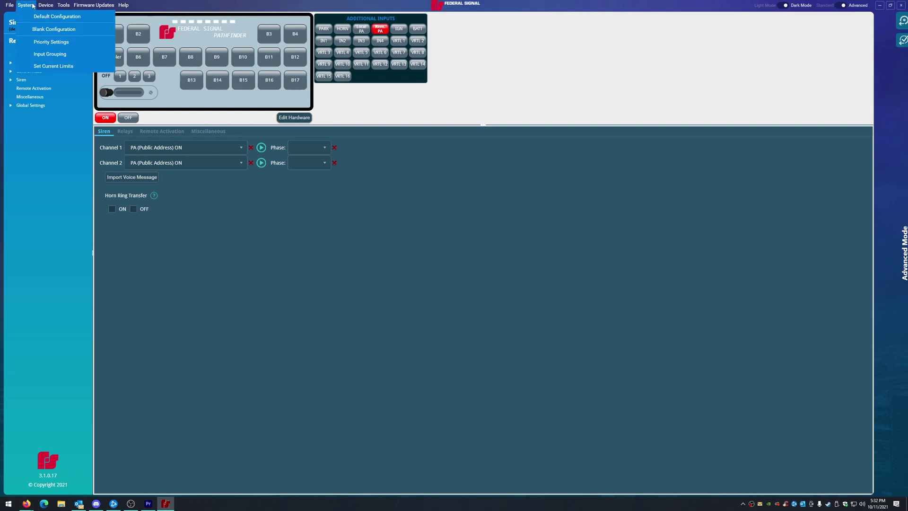
{"action": "left_click", "coordinate": [37, 42]}
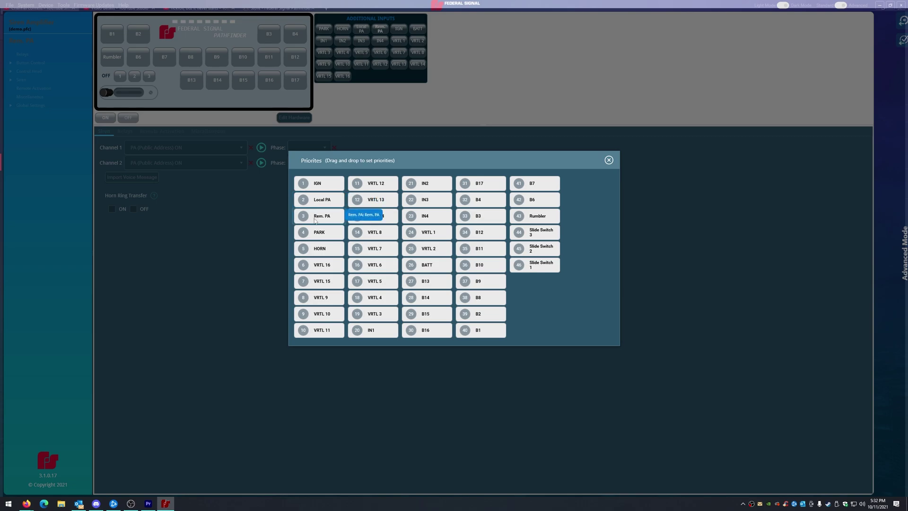
{"action": "left_click", "coordinate": [609, 160]}
- Open the Input Grouping settings to examine the ungrouped features and Group 1
{"action": "left_click", "coordinate": [26, 4]}
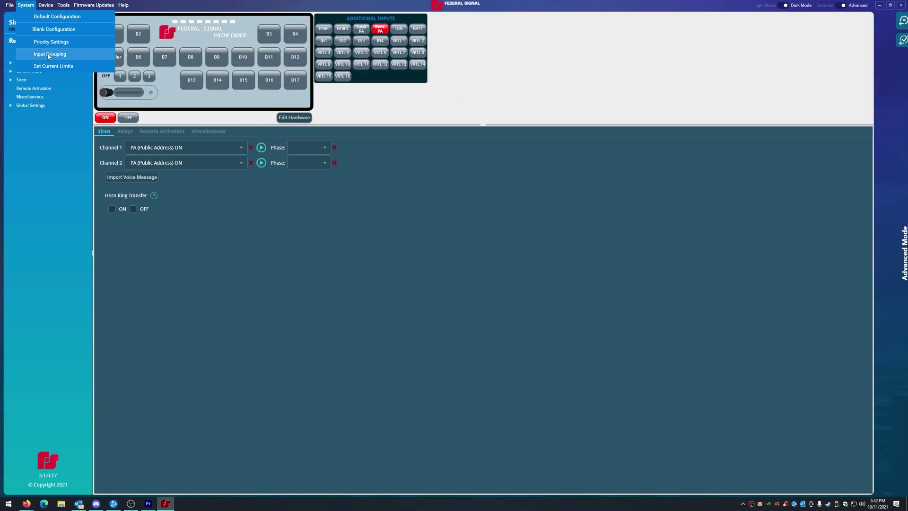
{"action": "left_click", "coordinate": [50, 55]}
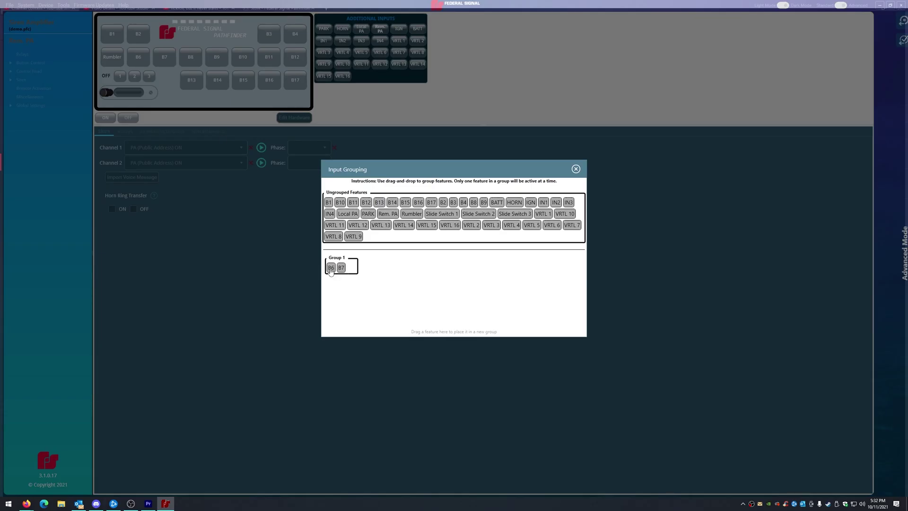